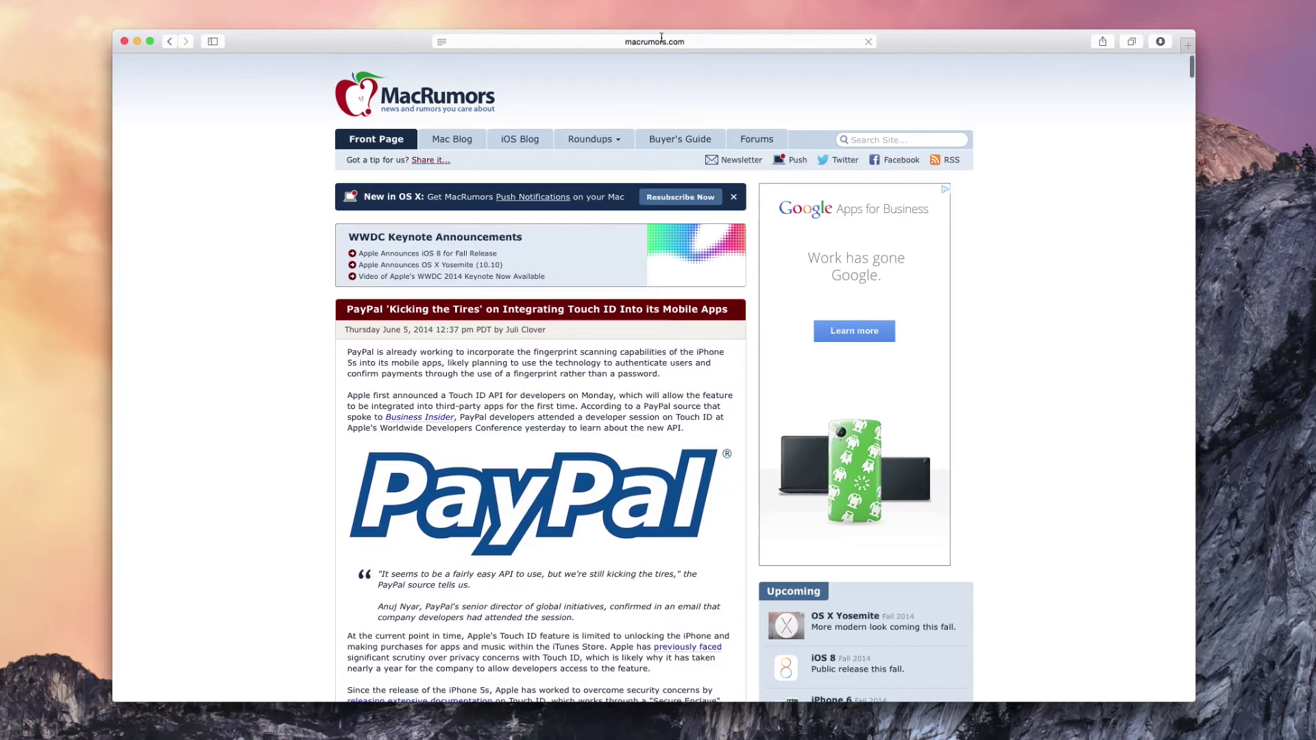
- Open The Verge from Safari's Favorites list and browse its home page articles
left_click(661, 41)
left_click(825, 159)
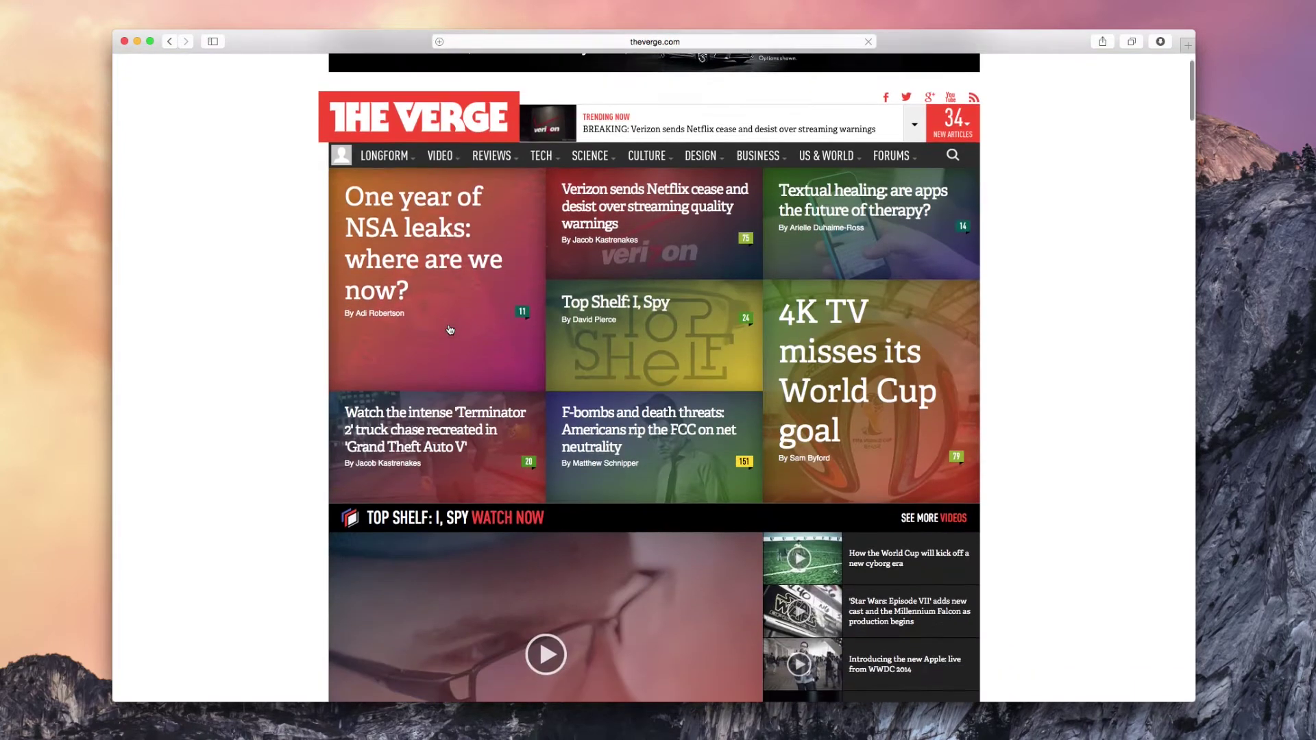
scroll(449, 328, "down", 5)
scroll(449, 327, "down", 8)
scroll(448, 329, "down", 8)
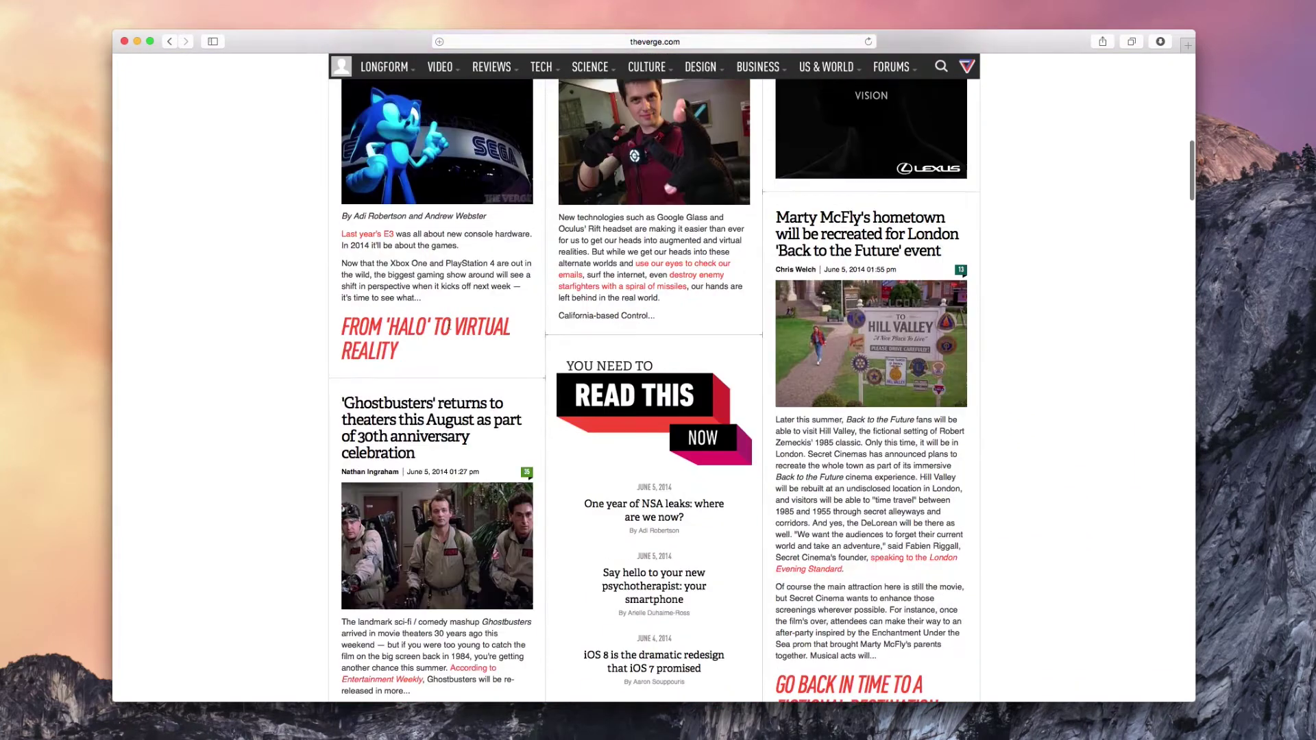
scroll(448, 328, "up", 5)
scroll(448, 328, "up", 15)
scroll(448, 341, "down", 5)
scroll(448, 340, "down", 10)
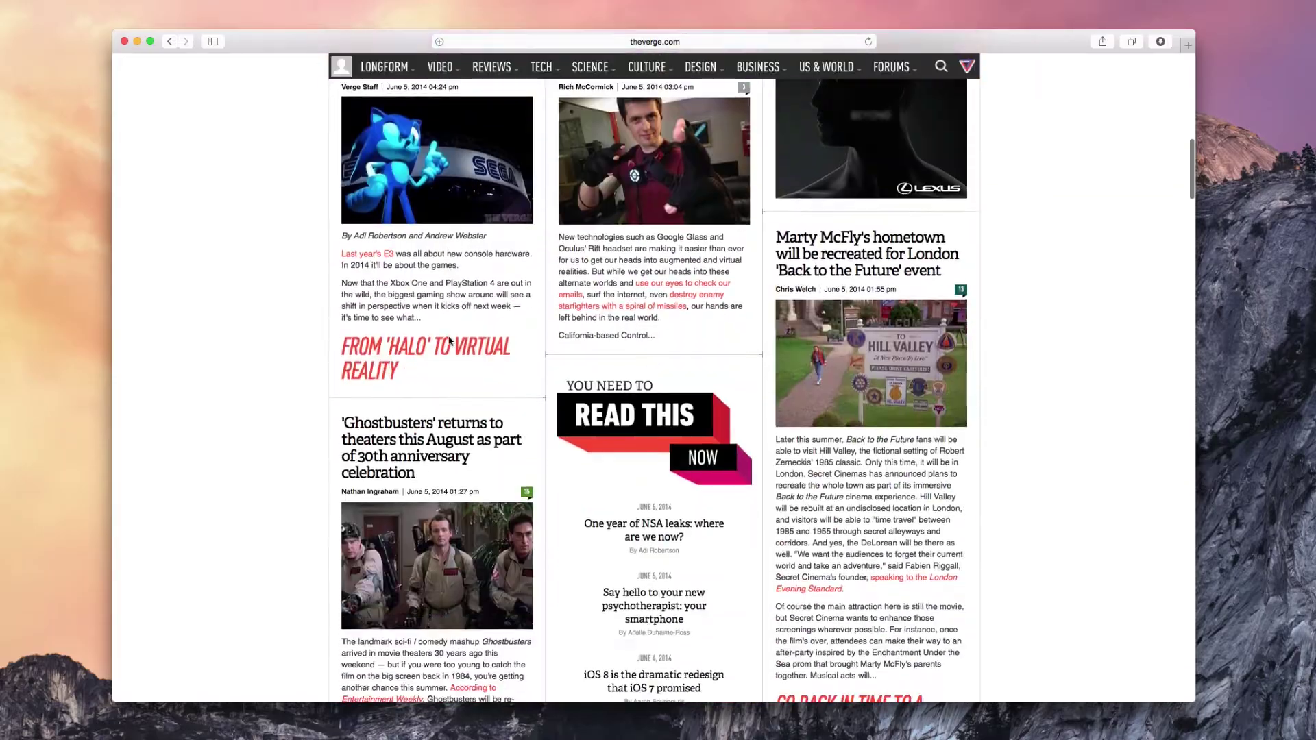
scroll(449, 340, "up", 15)
scroll(449, 341, "up", 3)
scroll(449, 341, "down", 5)
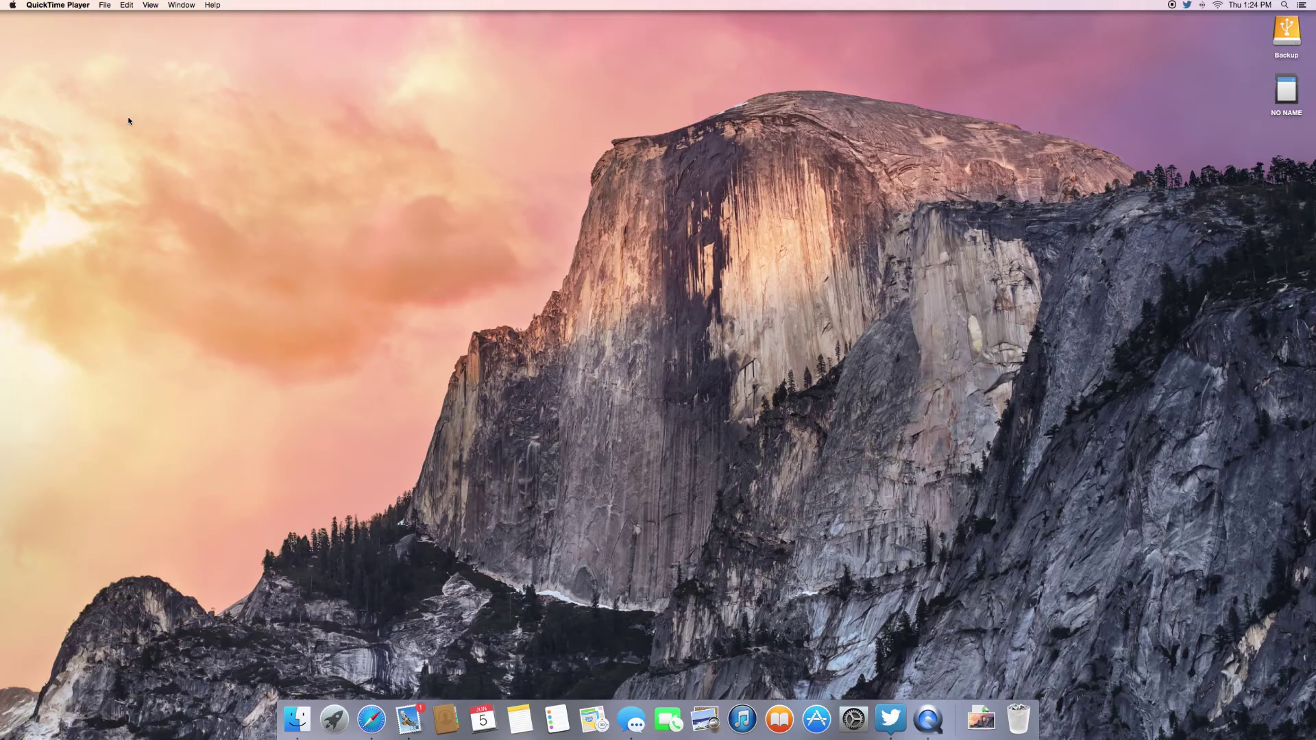
- Preview Spotlight results for 'twitter', then for 'steve jobs', ending on the Steve Jobs (Unabridged) audiobook
key("super+space")
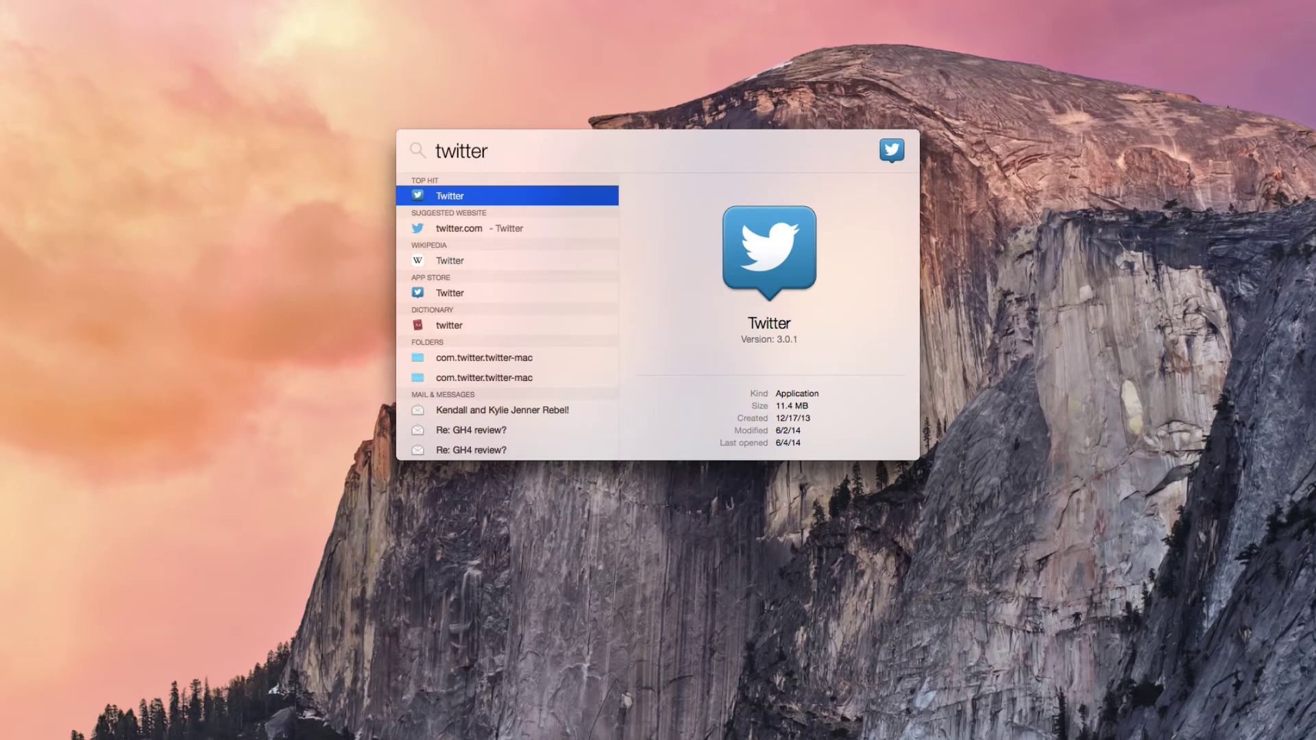
key("Down")
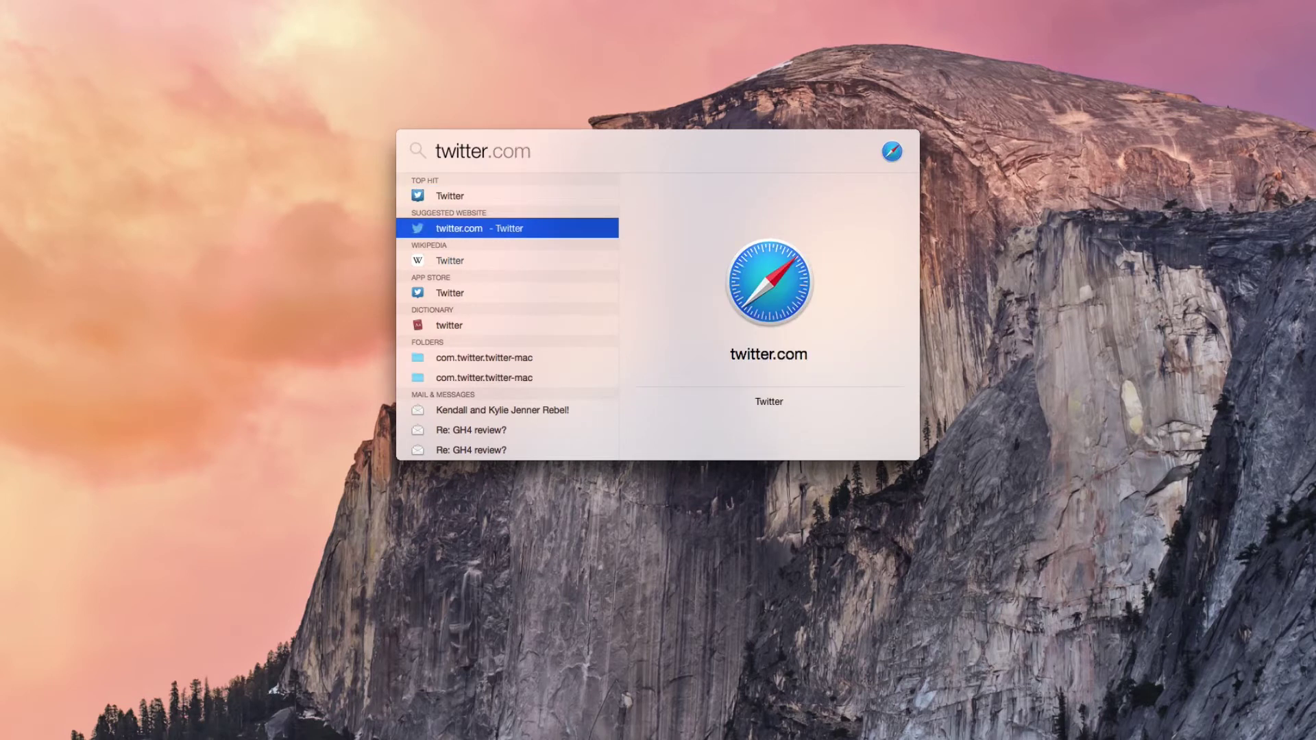
key("Down")
key("Down")
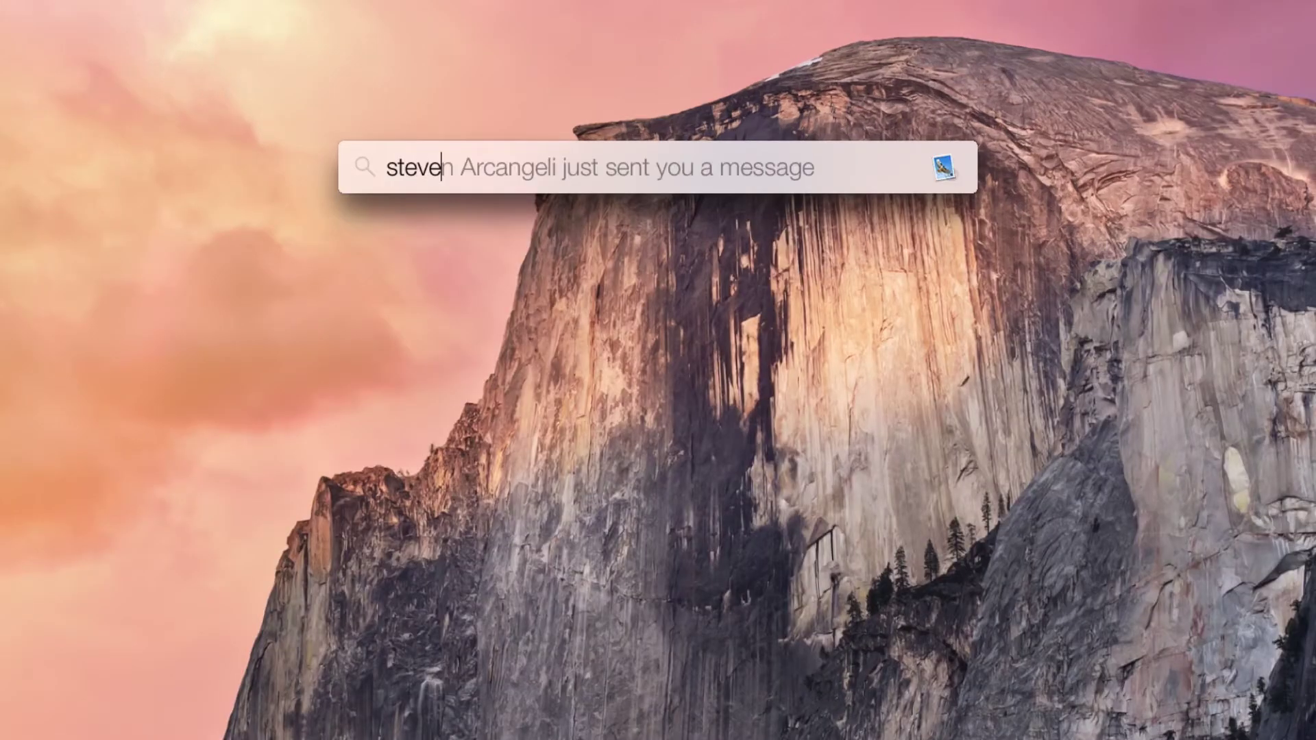
type(" jobs")
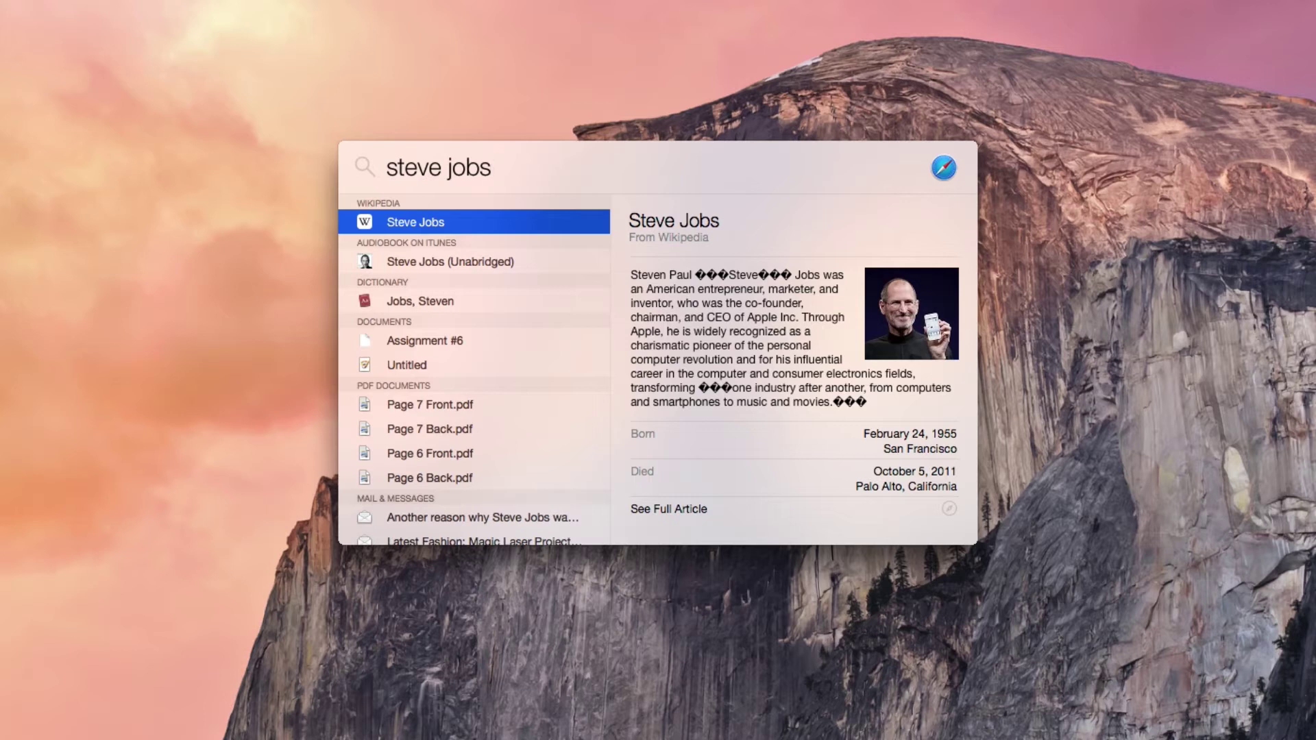
key("Down")
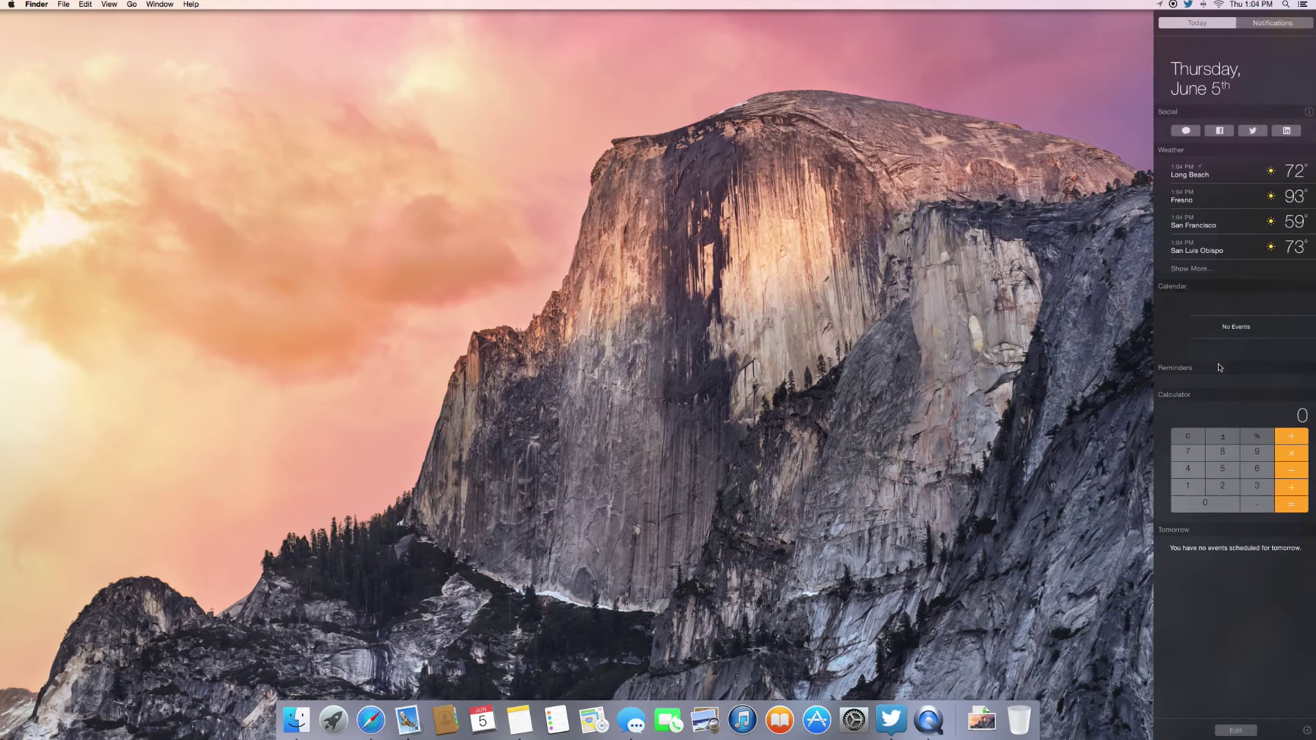
left_click(1238, 731)
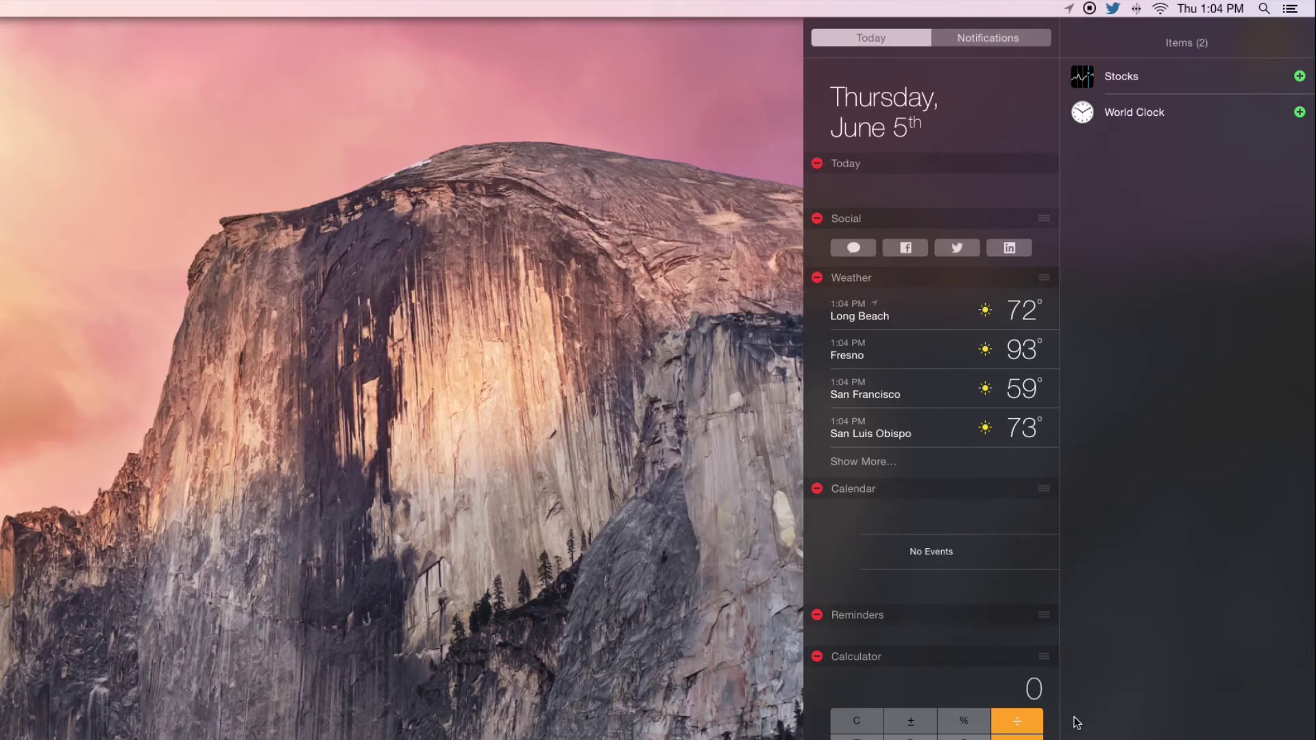
left_click(1300, 112)
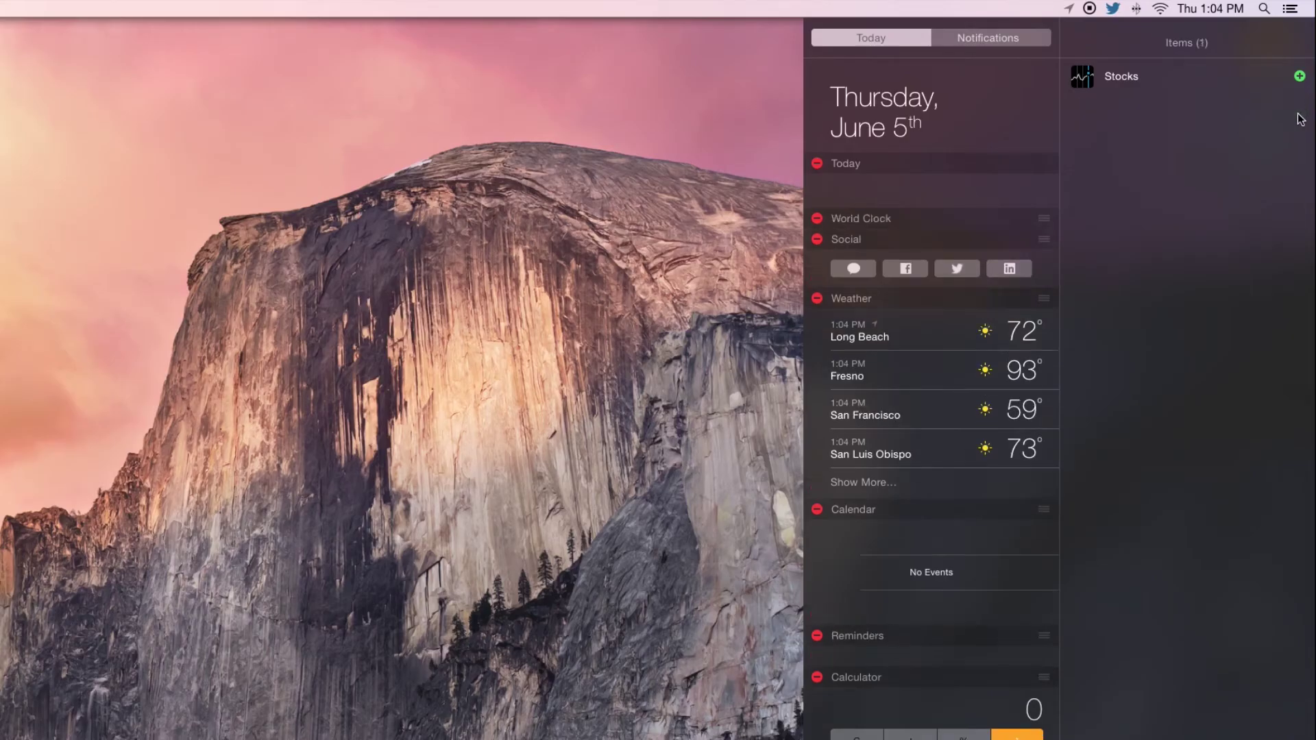
left_click_drag(913, 219, 882, 595)
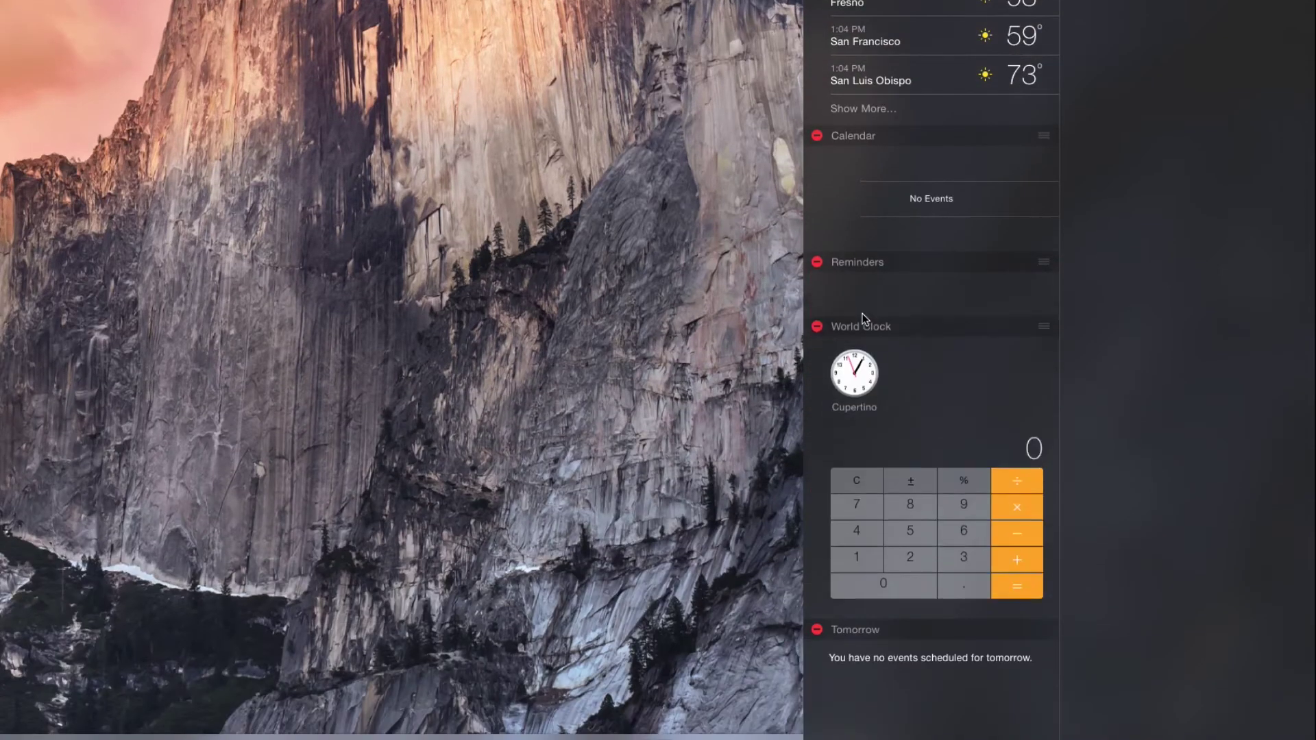
mouse_move(860, 473)
left_mouse_down()
mouse_move(849, 572)
mouse_move(846, 329)
left_mouse_up()
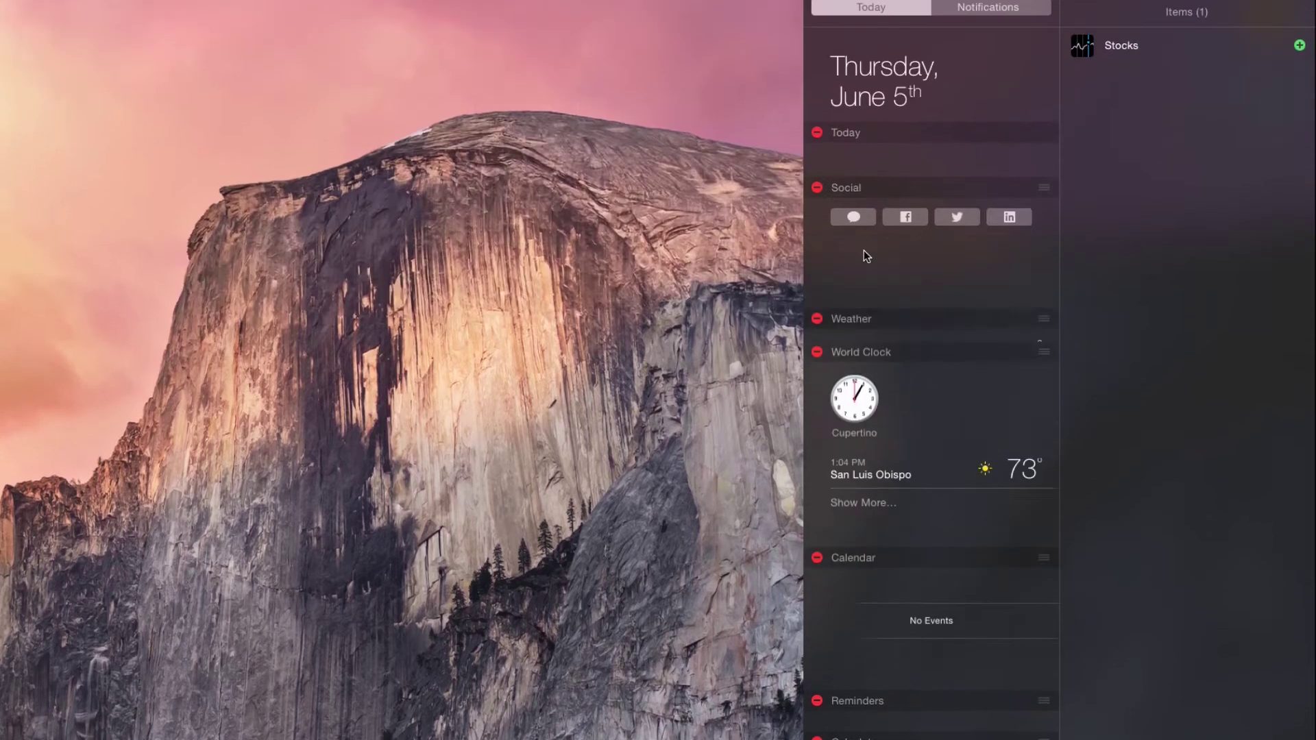
left_click_drag(845, 329, 855, 278)
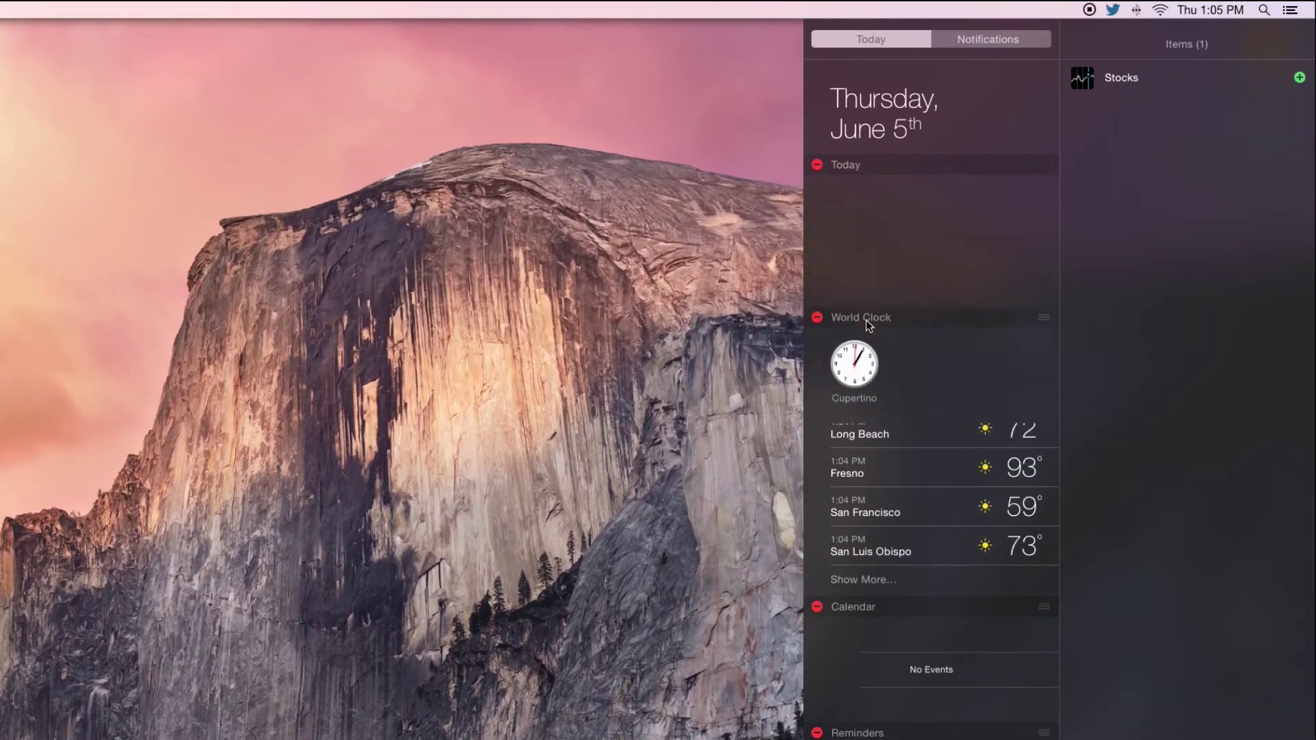
left_click(819, 279)
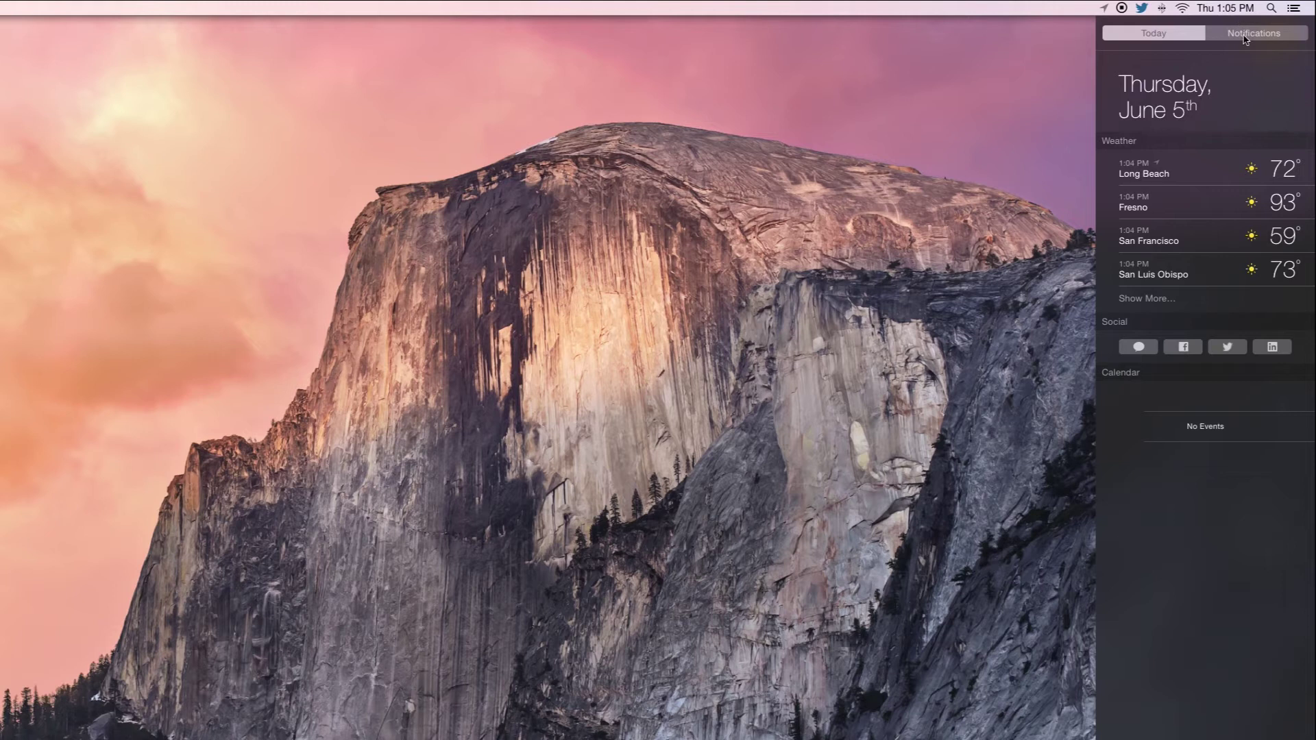
left_click(1245, 36)
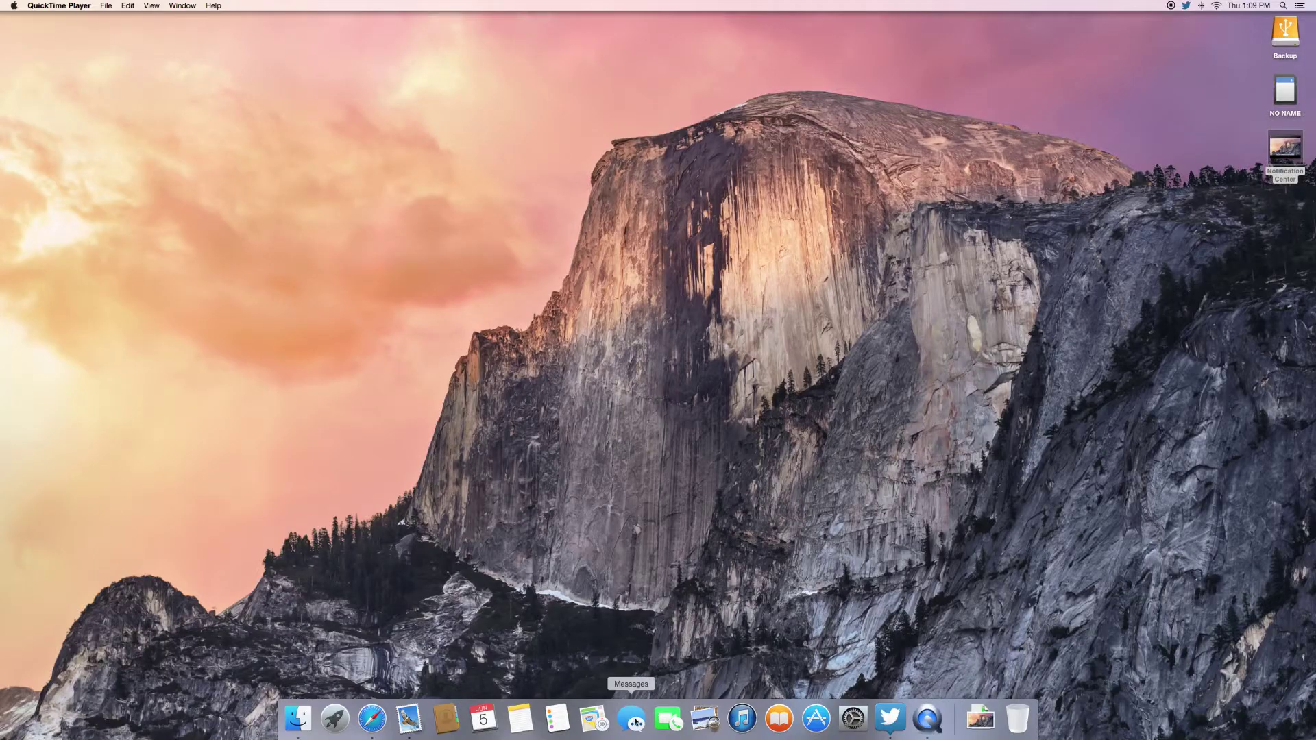
- Launch Messages from the Dock to show conversations beside an open chat
left_click(636, 719)
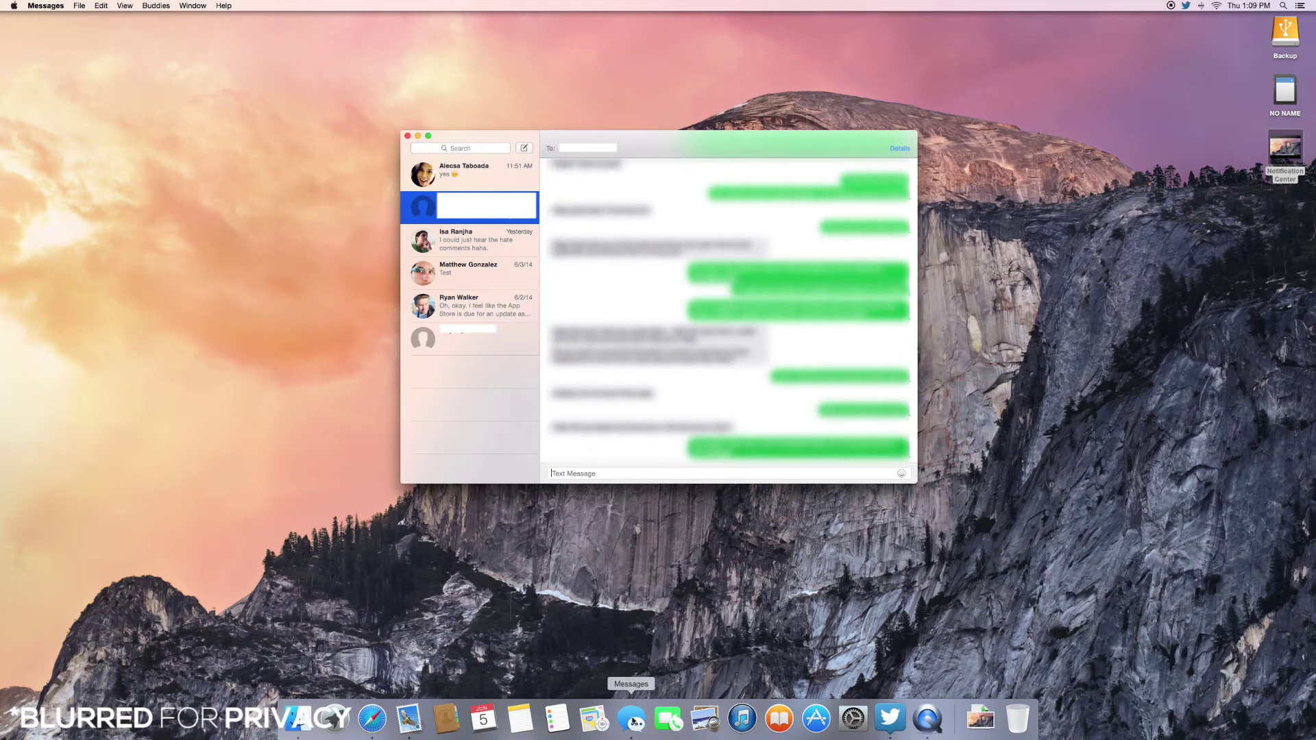
scroll(751, 377, "up", 5)
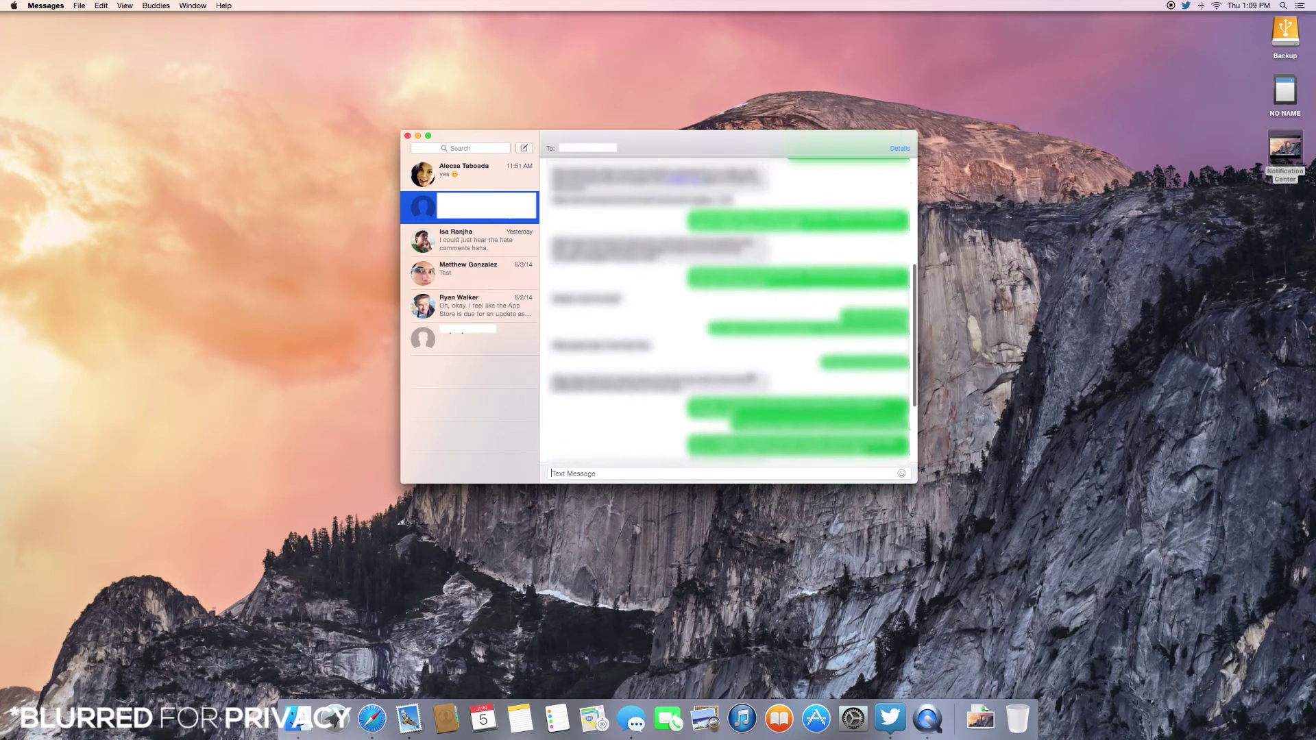
scroll(751, 377, "up", 5)
scroll(751, 377, "up", 5)
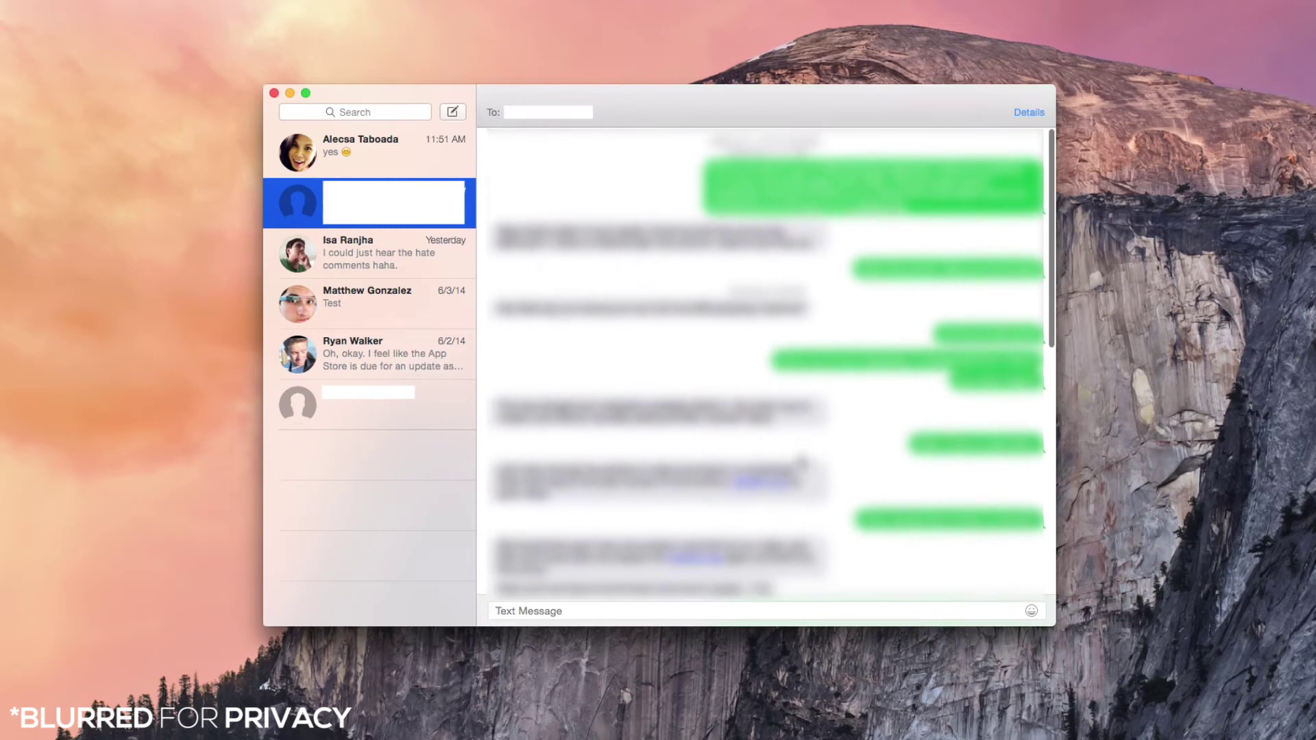
scroll(802, 463, "down", 5)
scroll(802, 463, "down", 5)
scroll(802, 462, "down", 5)
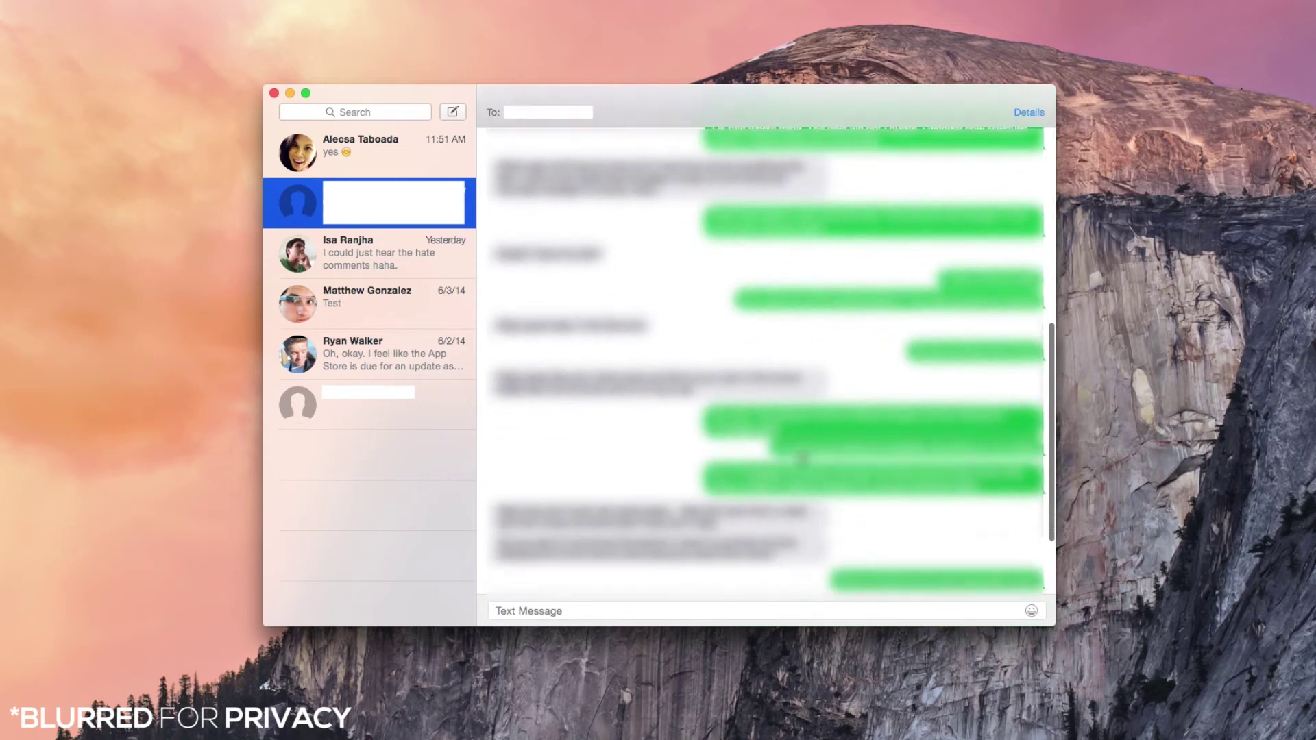
scroll(802, 463, "down", 5)
scroll(795, 515, "up", 5)
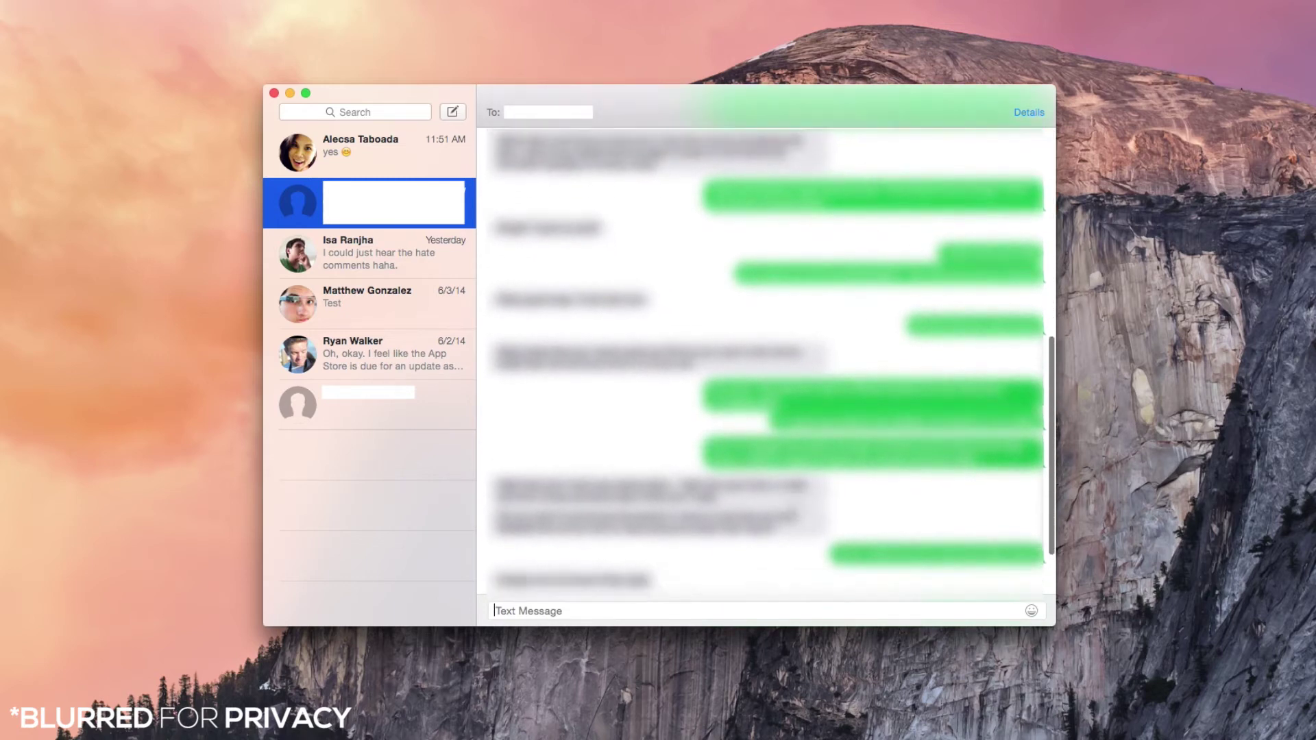
scroll(795, 514, "down", 5)
scroll(795, 515, "up", 1)
scroll(795, 514, "up", 5)
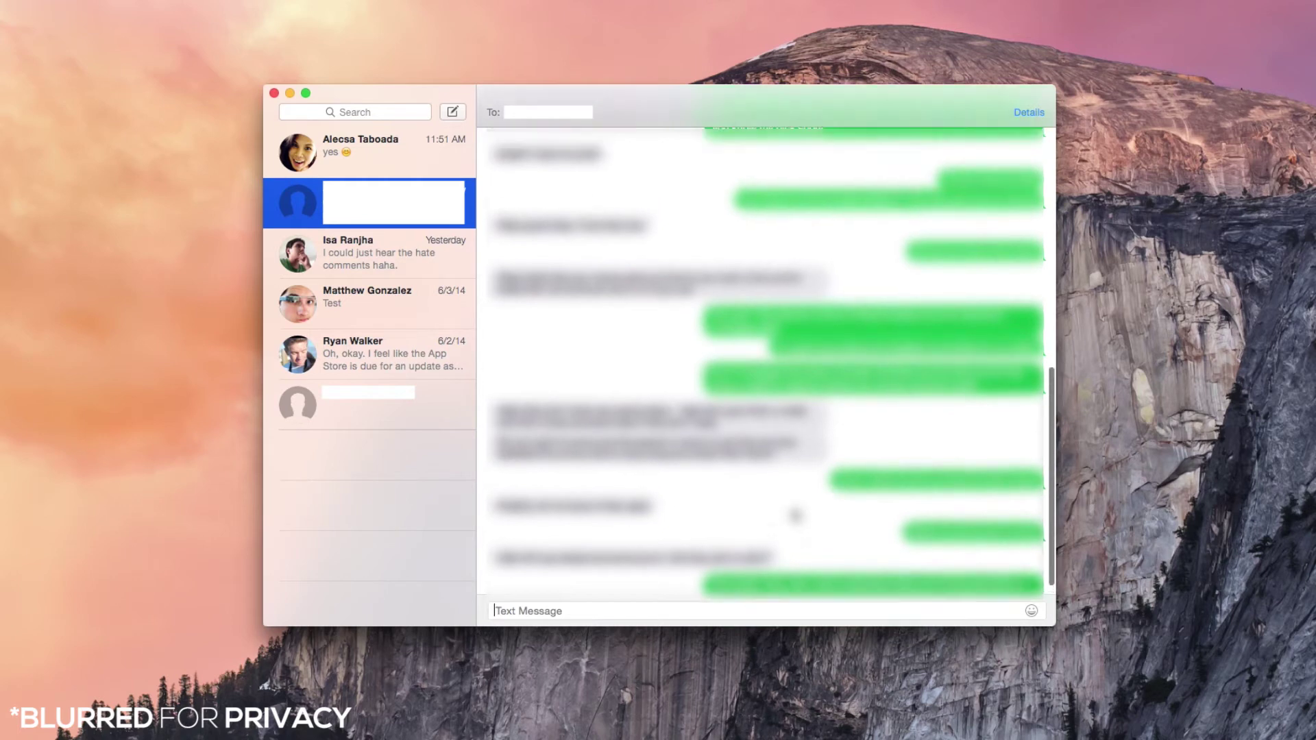
scroll(795, 514, "down", 5)
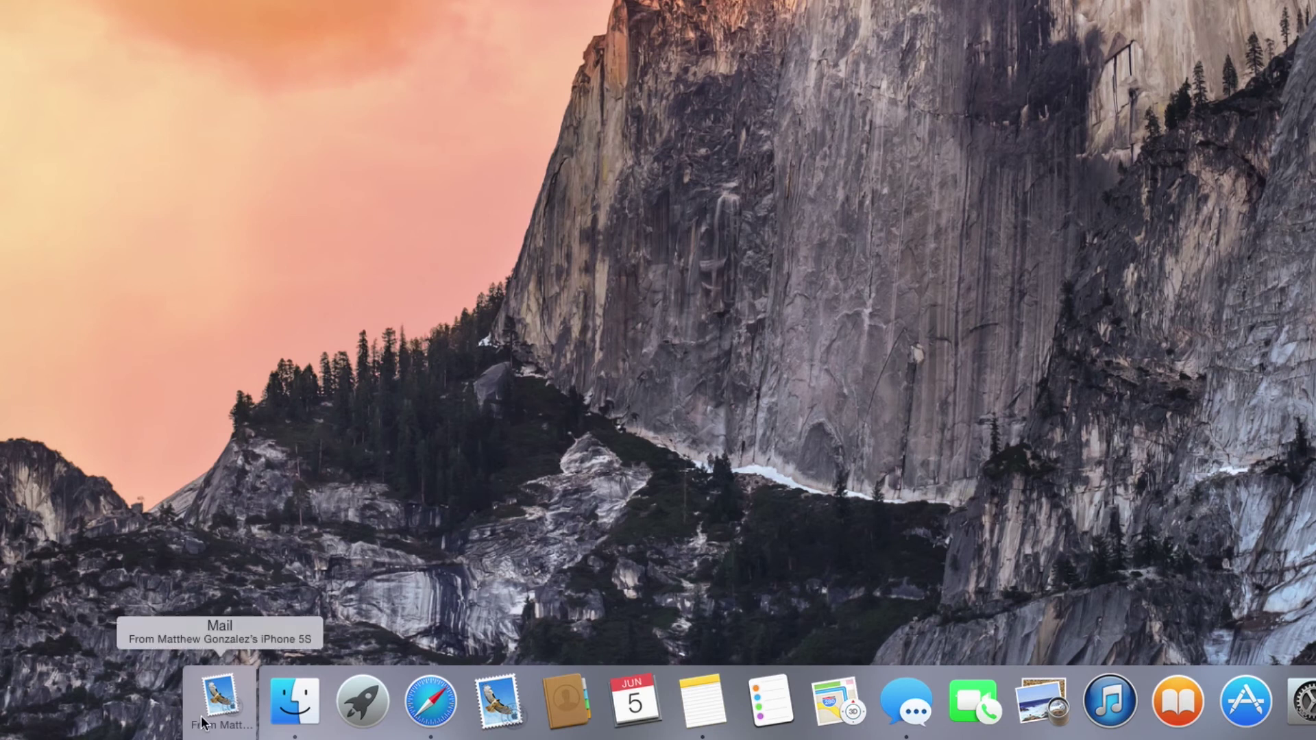
- Continue the iPhone's 'Hey' email draft in Mail from the Dock's Handoff icon
left_click(203, 721)
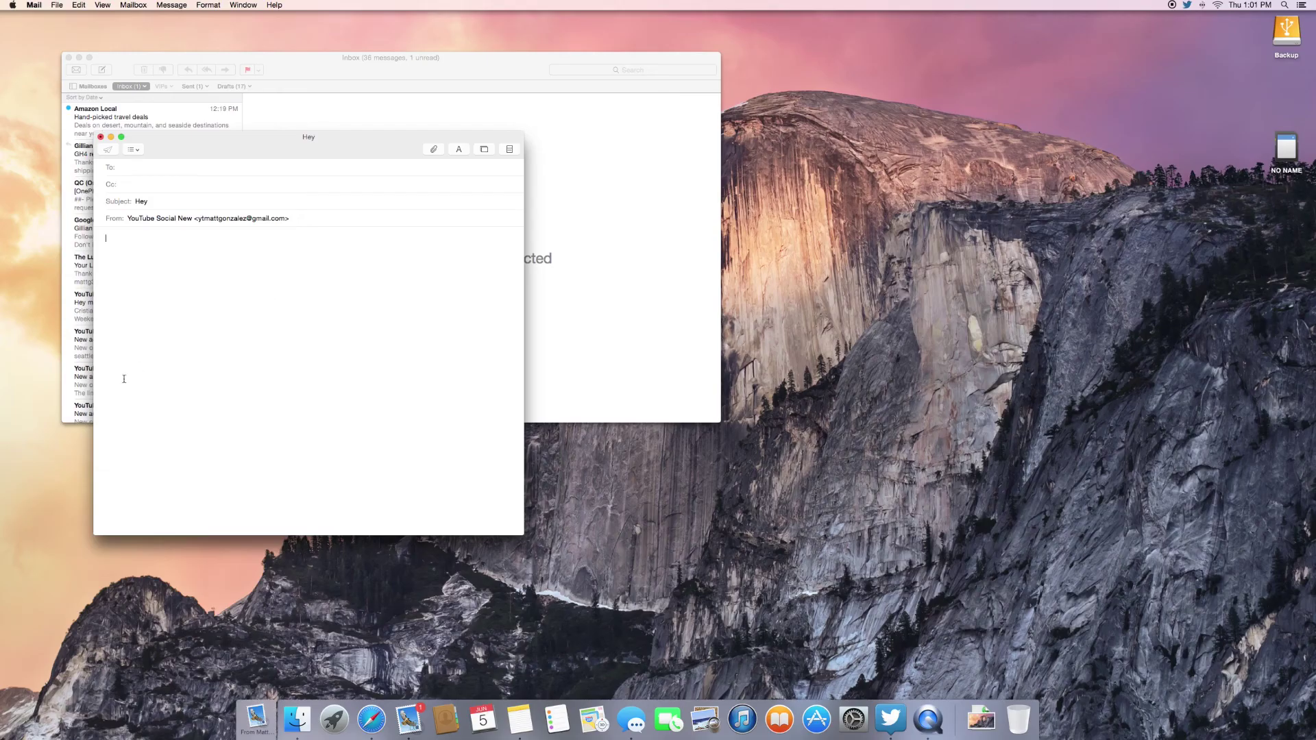